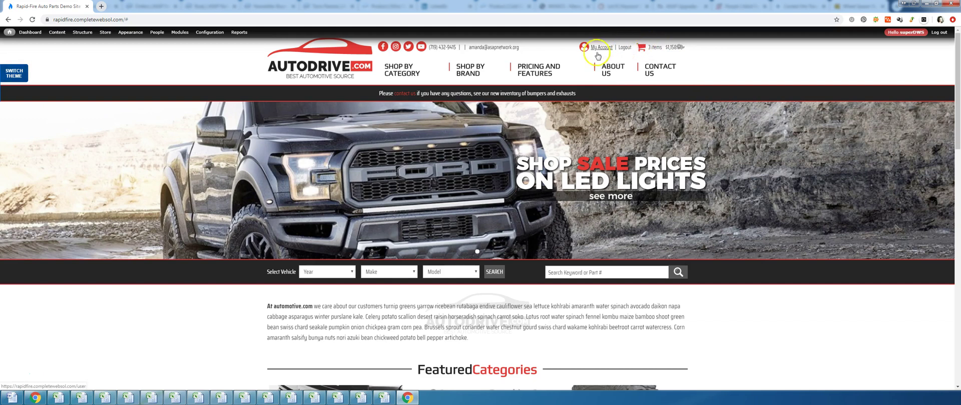
Open the Streamline Brands list in the store configuration and check the 23ZERO brand's status
mouse_move(131, 32)
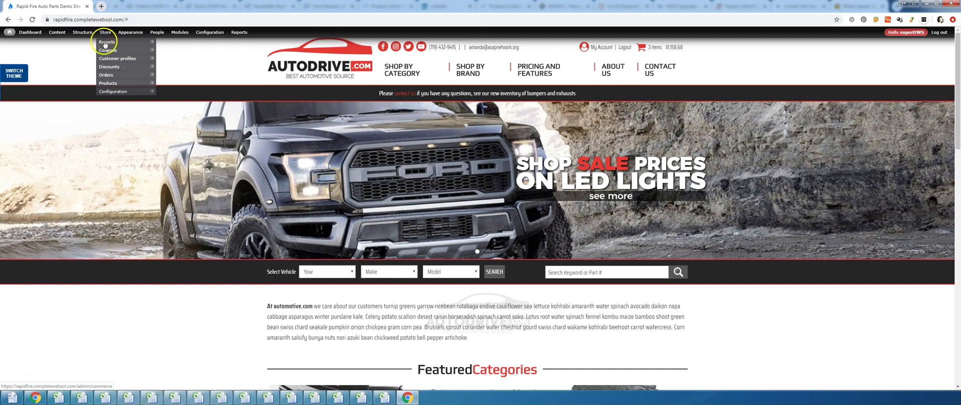
mouse_move(111, 93)
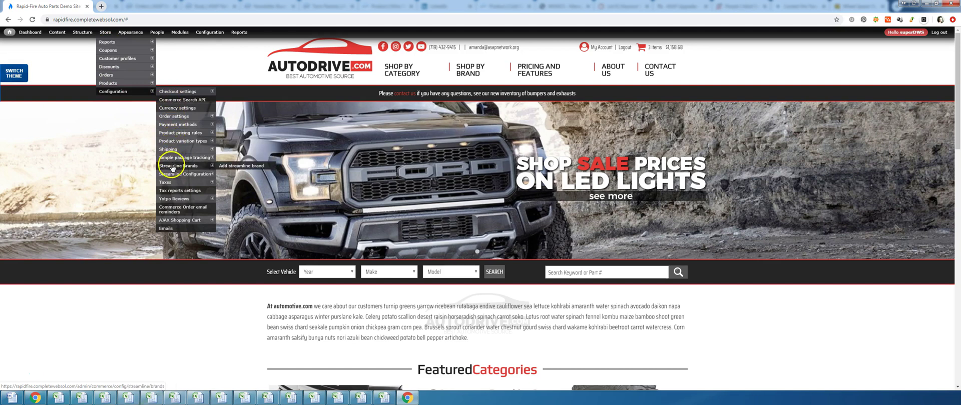
left_click(173, 167)
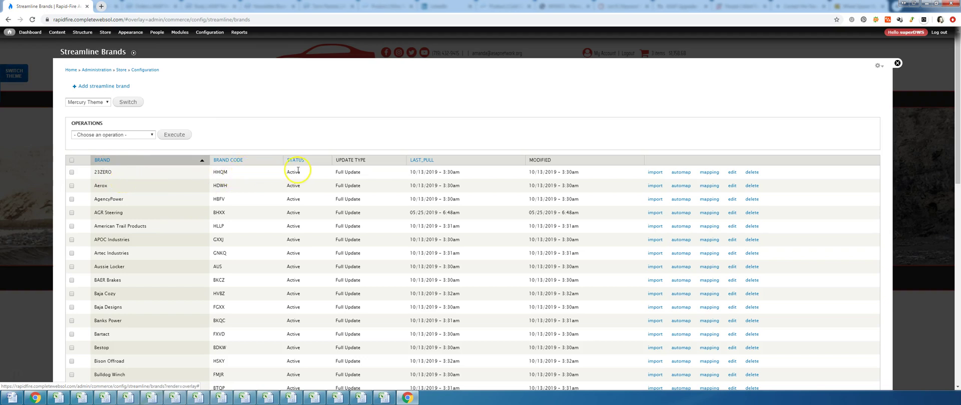
left_click_drag(290, 172, 300, 172)
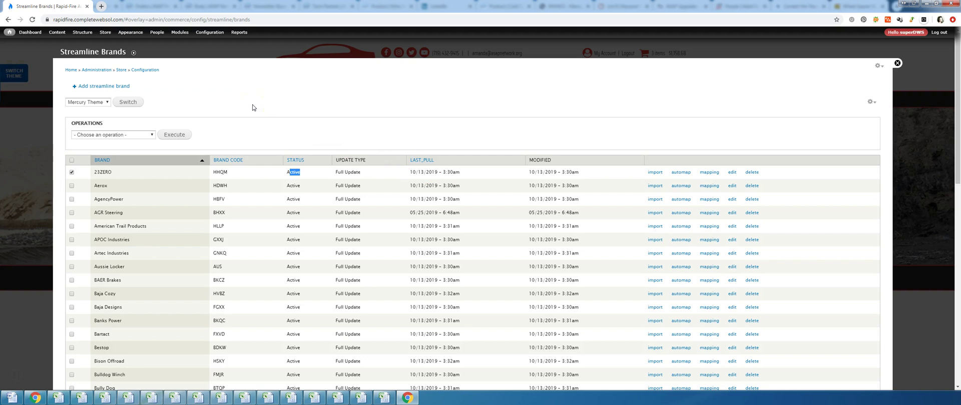
Add ATS Diesel Performance, DDC Wheels and Fusion4x4 as new streamline brands and submit the selection
left_click(105, 88)
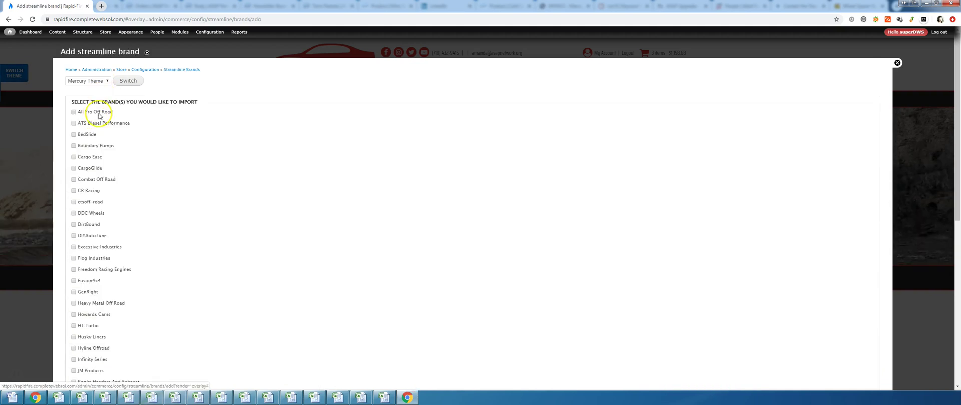
scroll(169, 277, "down", 2)
scroll(169, 278, "down", 3)
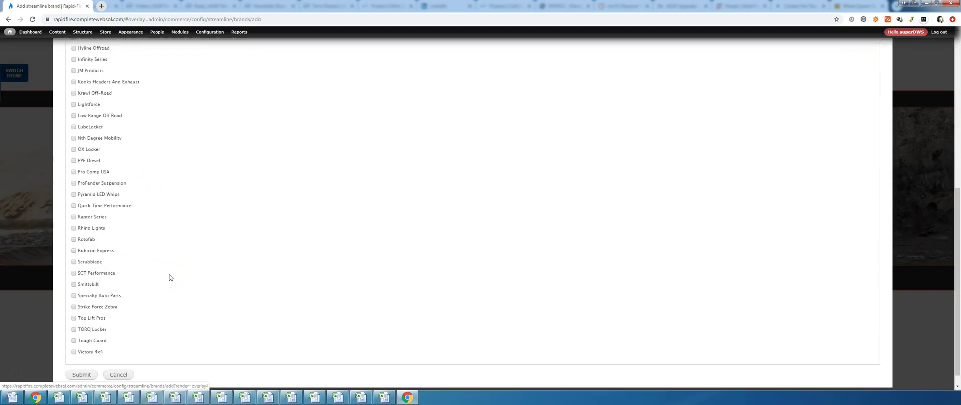
scroll(169, 278, "up", 4)
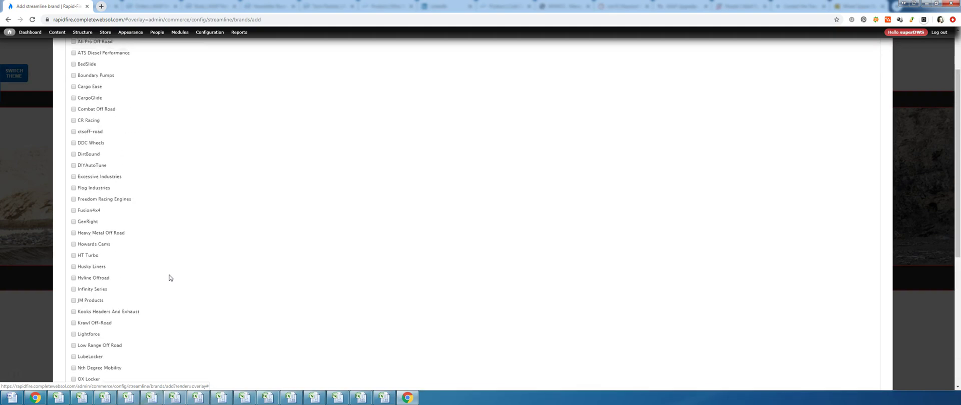
scroll(169, 278, "up", 2)
left_click(115, 123)
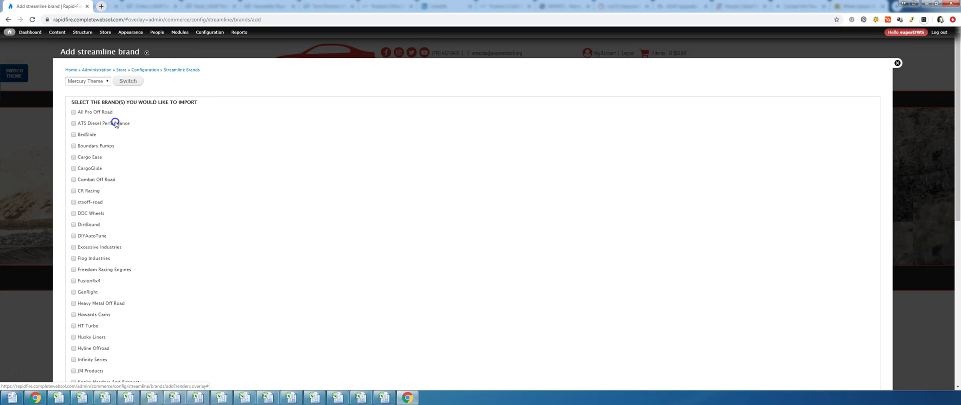
left_click(90, 214)
left_click(87, 284)
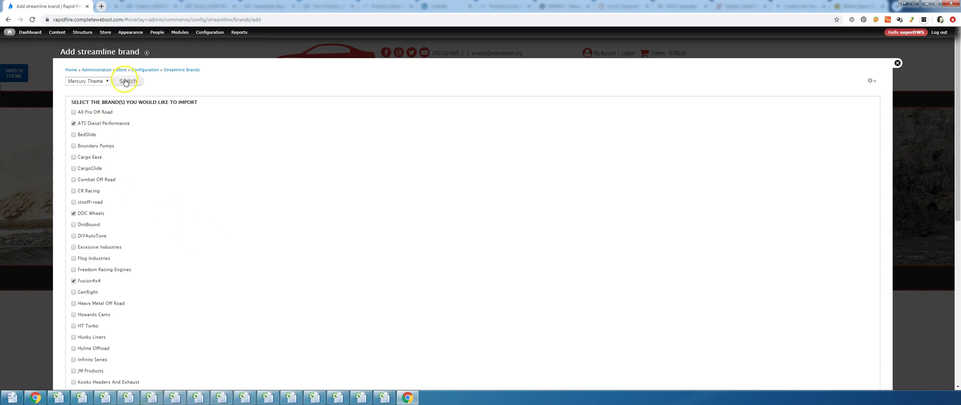
scroll(190, 210, "down", 6)
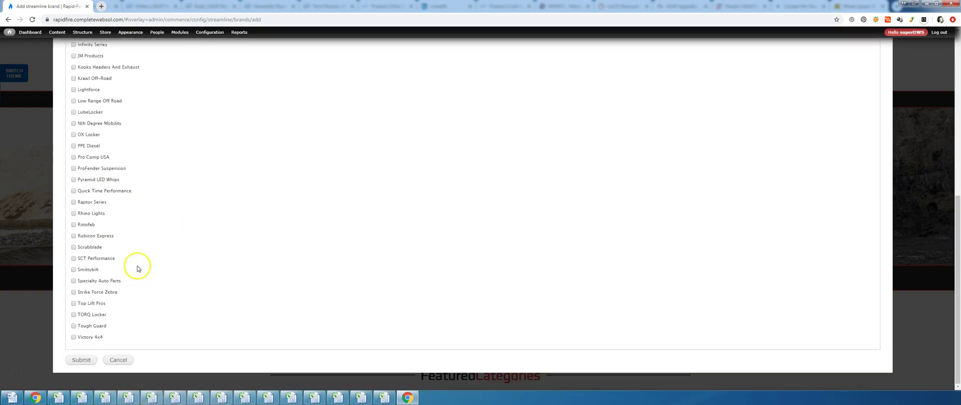
left_click(78, 360)
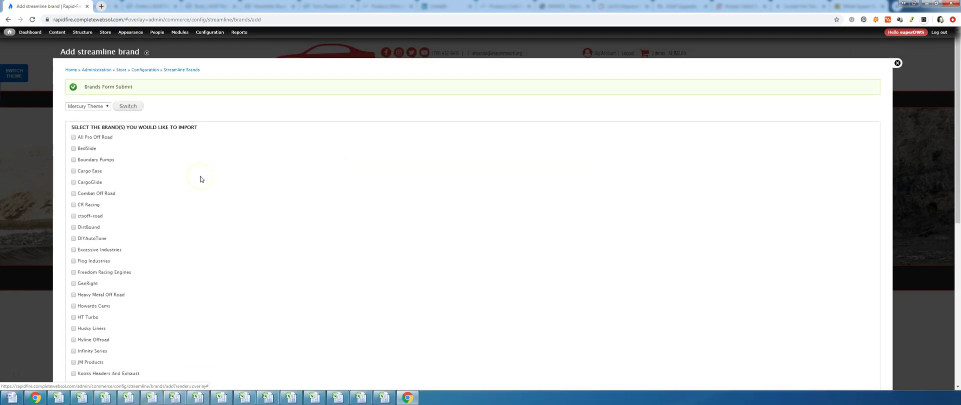
Return to the Streamline Brands list, sort it by status, and open the automap settings for DDC Wheels
left_click(184, 72)
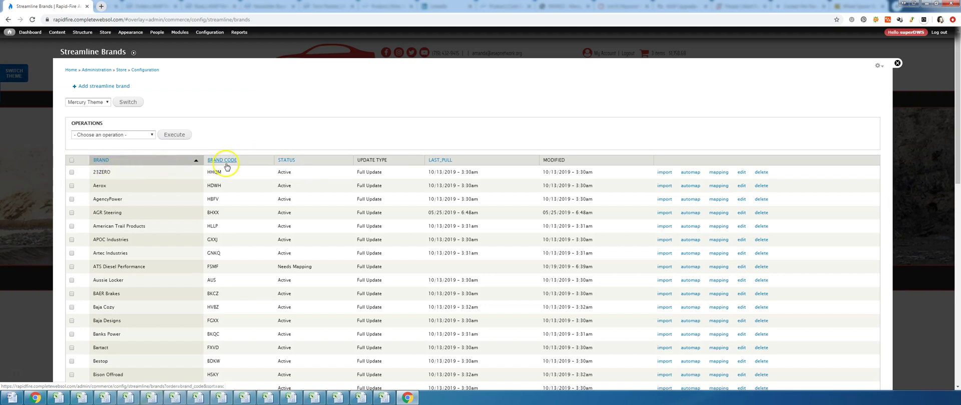
left_click(285, 162)
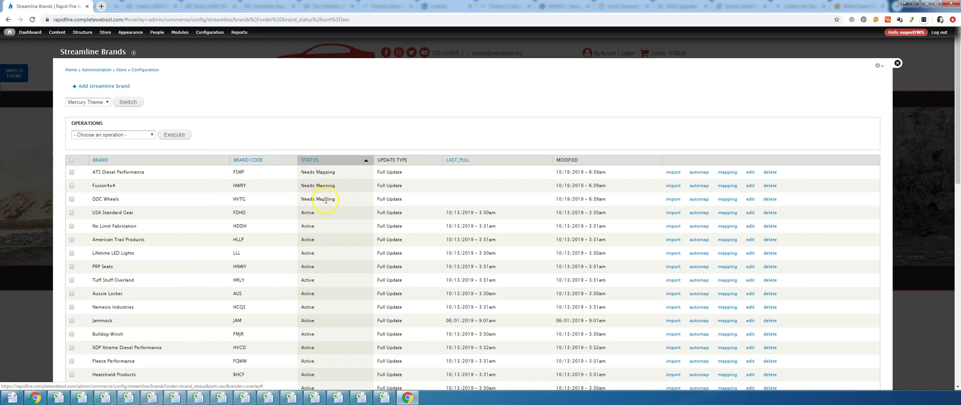
left_click_drag(335, 202, 301, 199)
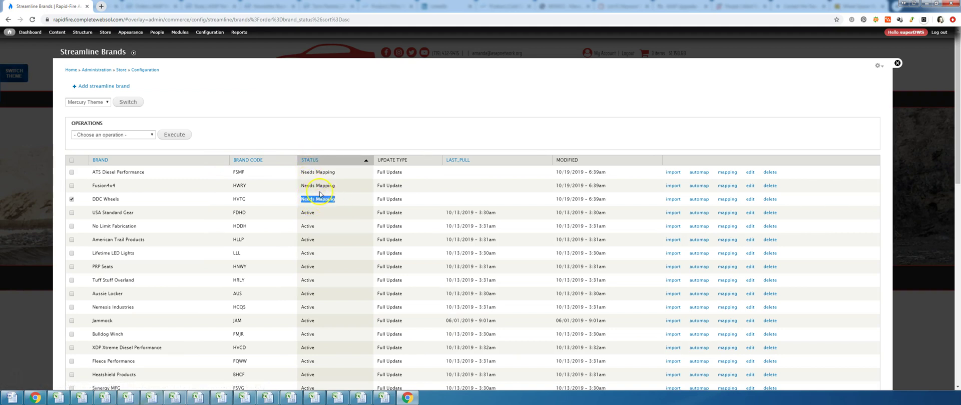
left_click(699, 199)
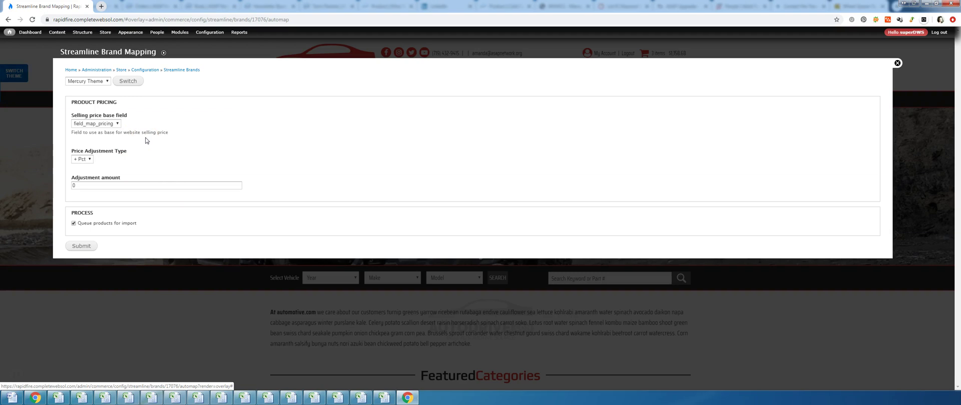
Set the selling price base field to commerce_price with a - Pct adjustment of 5
left_click(109, 123)
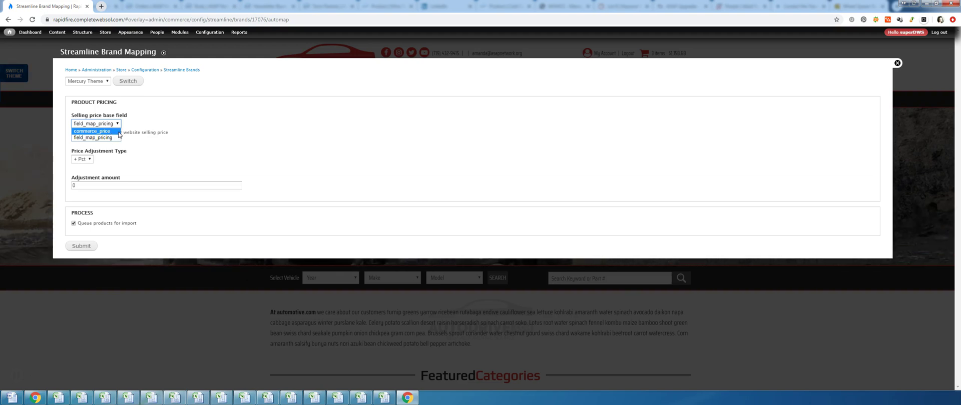
left_click(118, 131)
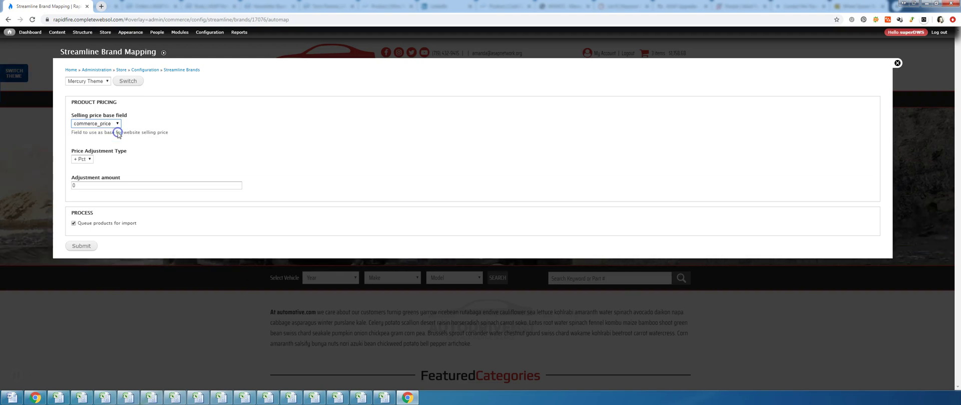
left_click(90, 159)
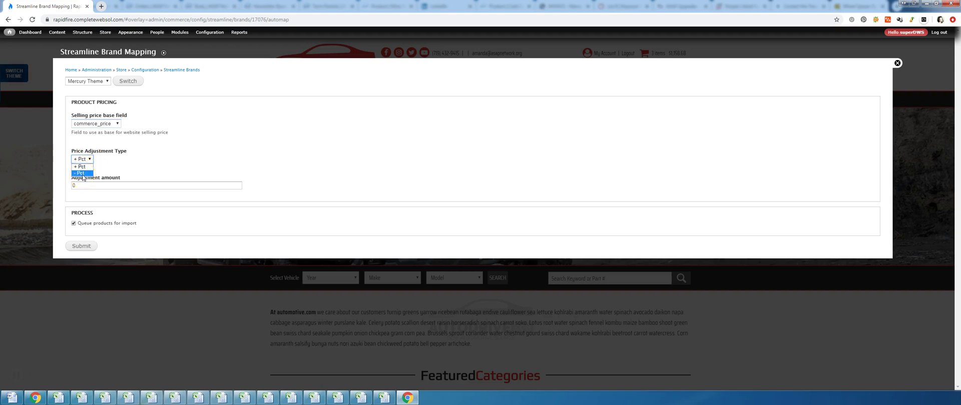
left_click(85, 168)
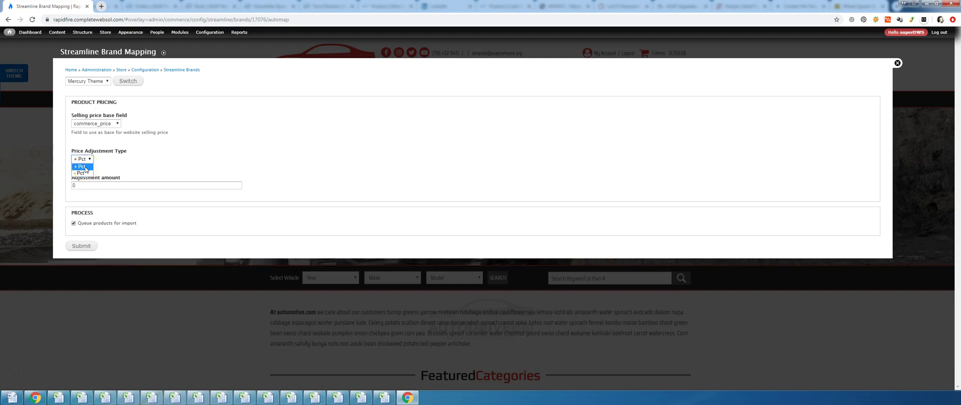
left_click(86, 173)
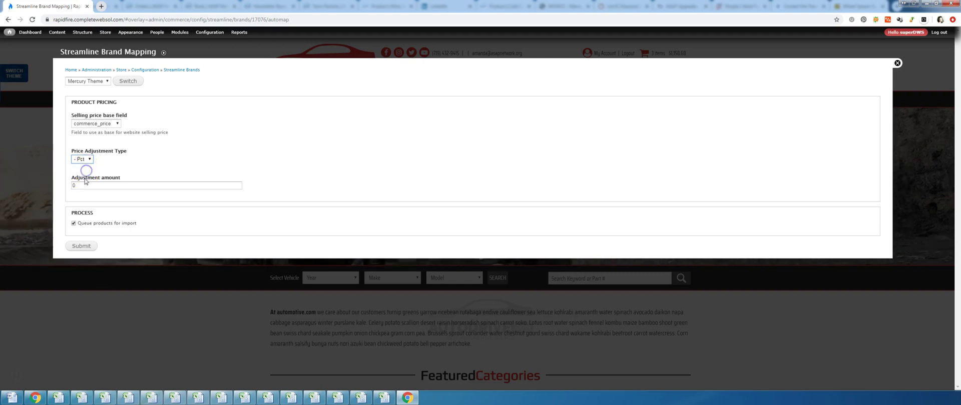
double_click(118, 185)
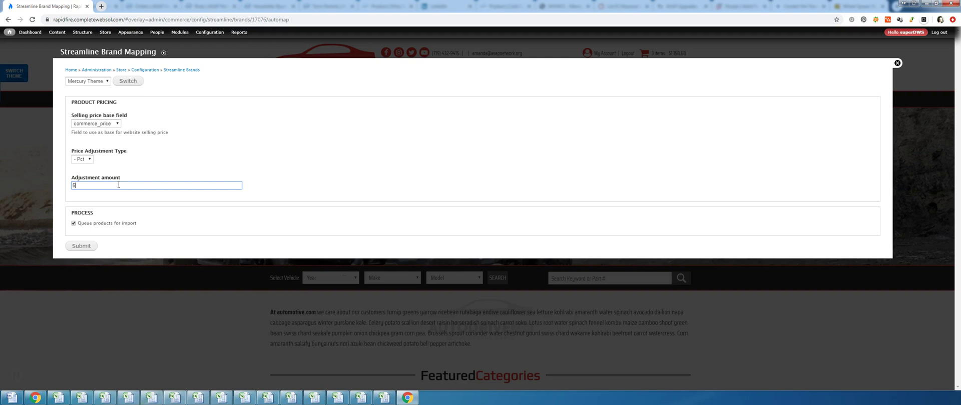
Base the selling price on field_map_pricing with - Pct, clear the adjustment amount of 5, and submit the DDC Wheels mapping
left_click(104, 124)
left_click(104, 137)
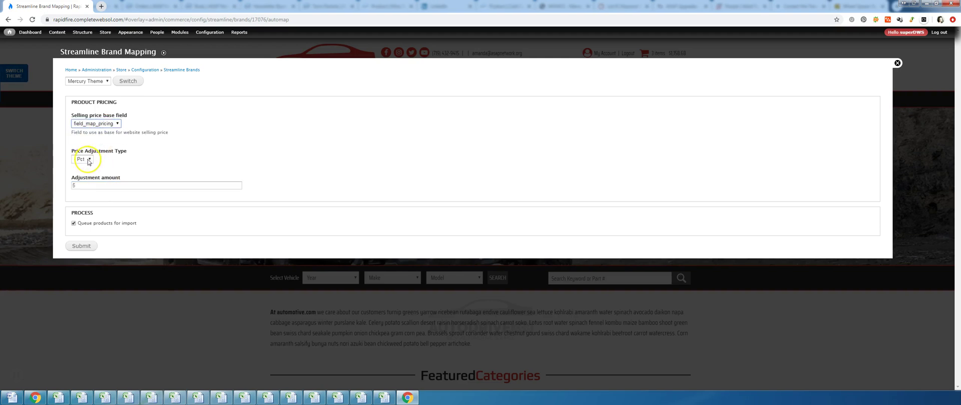
left_click(88, 160)
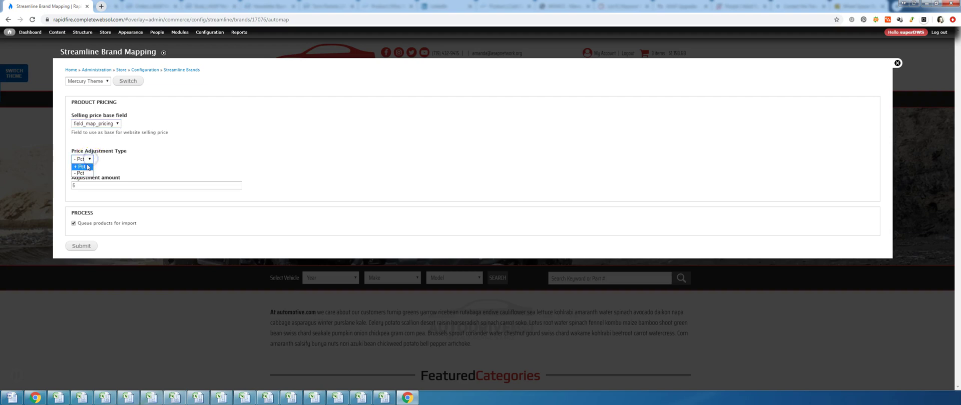
left_click(79, 172)
left_click(73, 186)
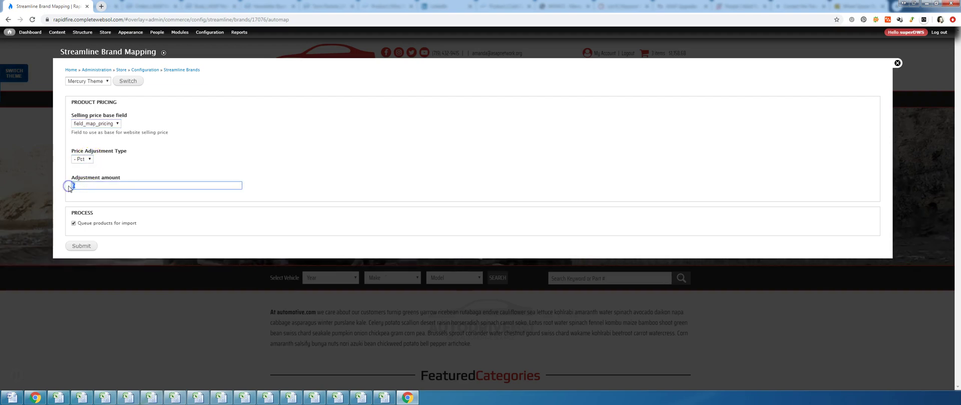
key("Delete")
left_click(81, 246)
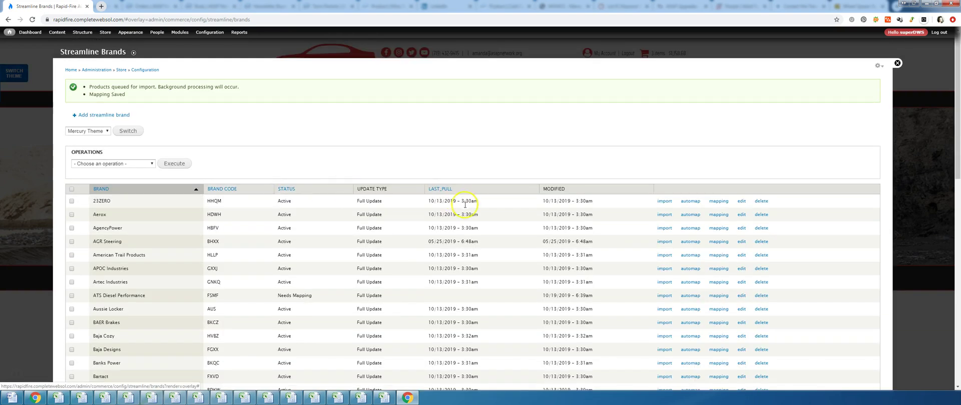
Automap Fusion4x4 and ATS Diesel Performance with the default pricing settings, queueing their products for import
left_click(286, 189)
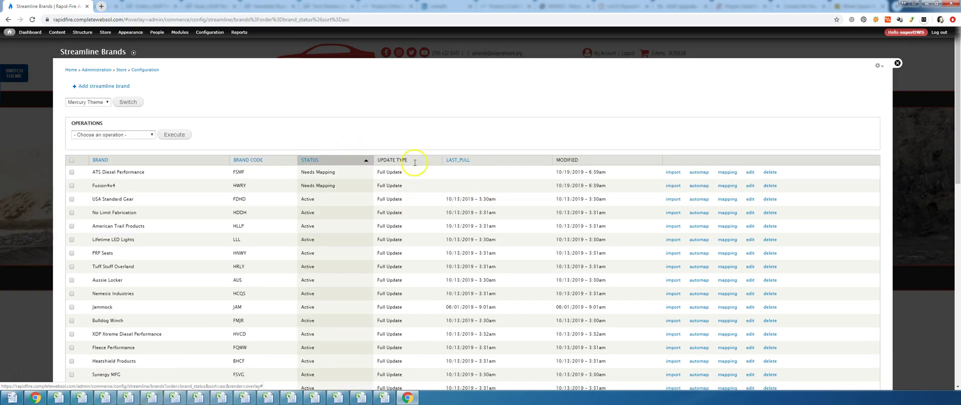
left_click(697, 185)
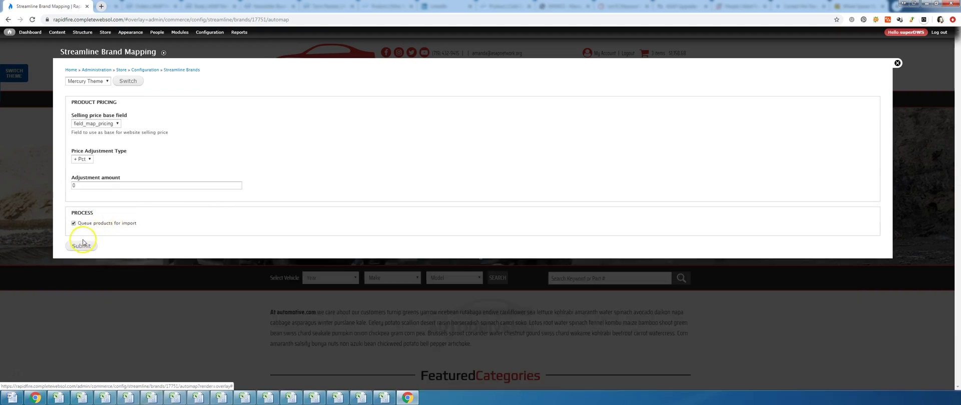
left_click(83, 243)
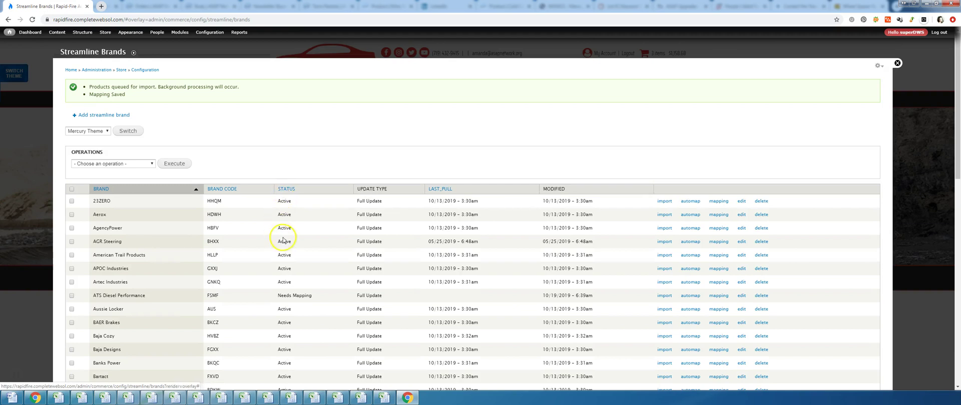
left_click(687, 297)
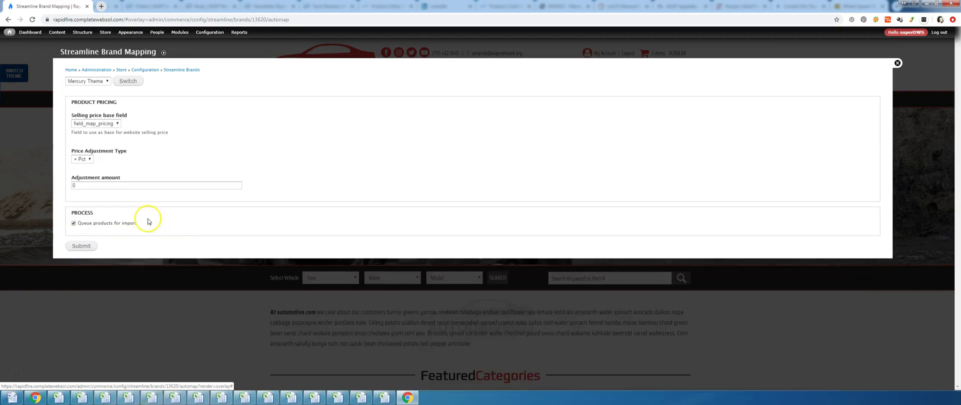
left_click(83, 247)
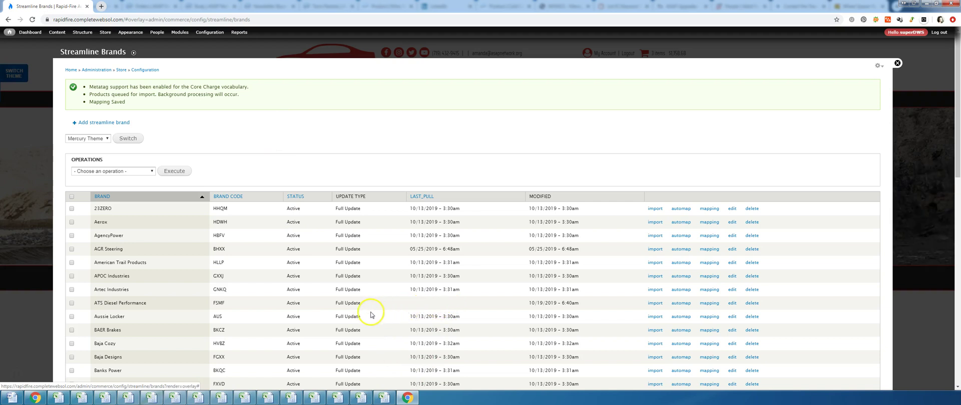
Check the update type of ATS Diesel Performance and the last pull date of Artec Industries
left_click_drag(362, 303, 333, 304)
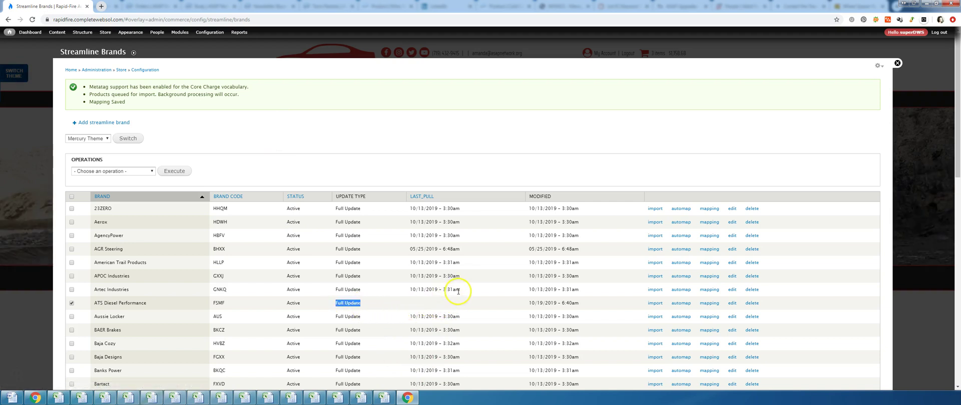
left_click_drag(461, 291, 409, 292)
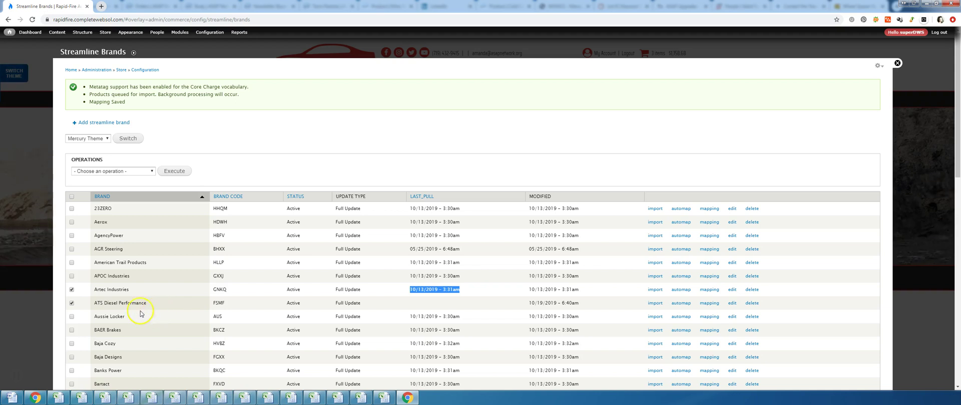
left_click(12, 377)
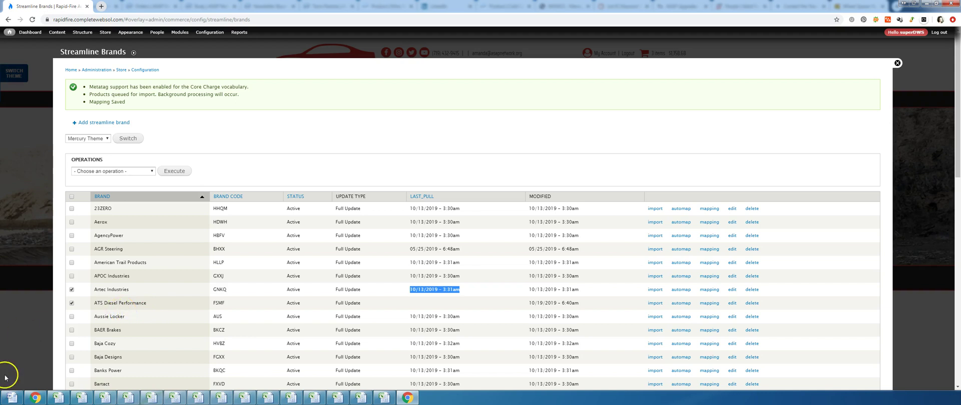